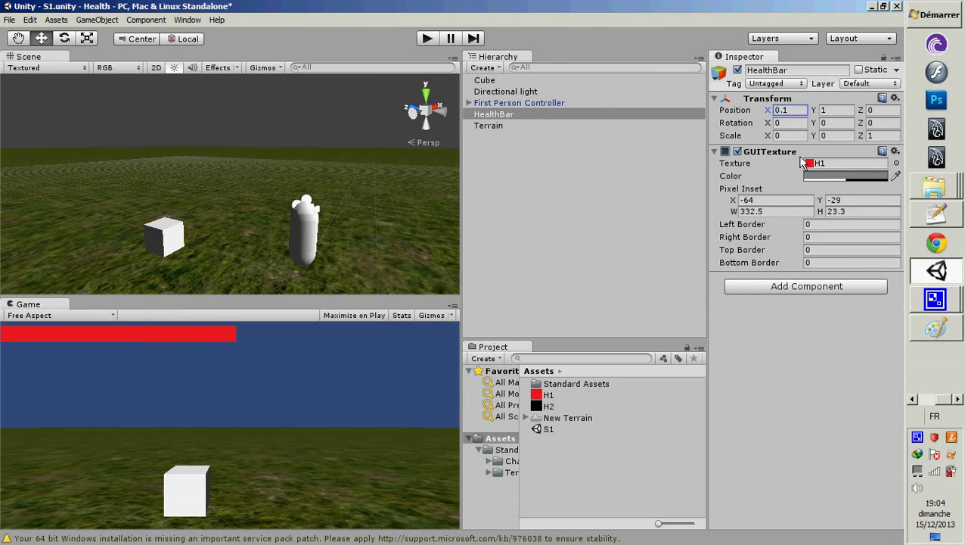
# Nudge the HealthBar's Transform X position from 0.1 to 0.12.
pyautogui.moveTo(765, 111); pyautogui.dragTo(769, 112)
# Select the Cube to view its Box Collider with Is Trigger checked.
pyautogui.click(486, 81)
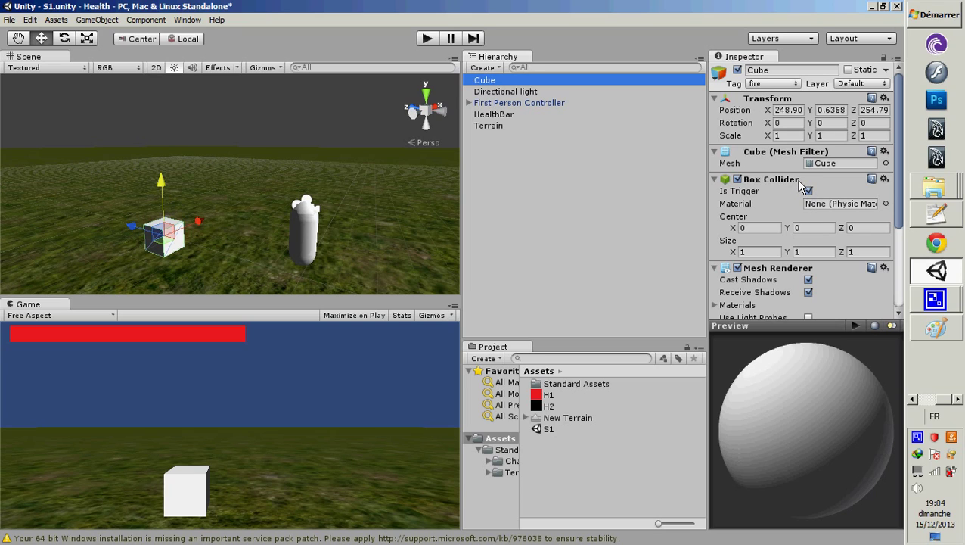
pyautogui.moveTo(934, 218); pyautogui.dragTo(933, 249)
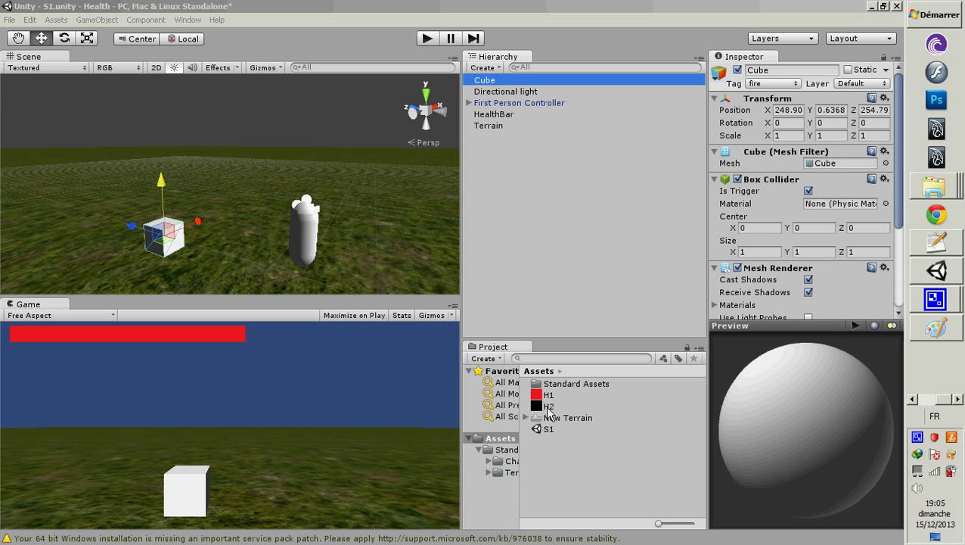
# Create a new JavaScript asset named health in the Project panel.
pyautogui.rightClick(561, 467)
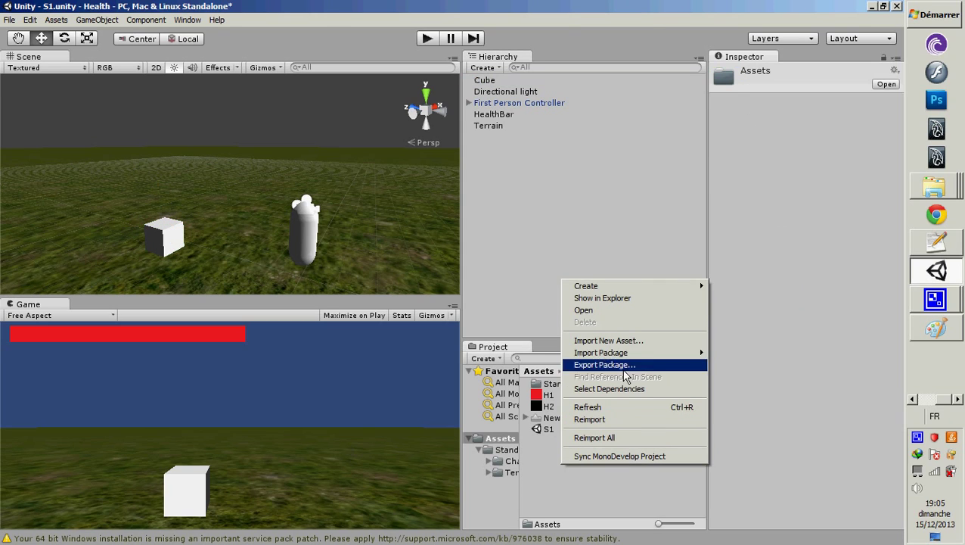
pyautogui.moveTo(625, 288)
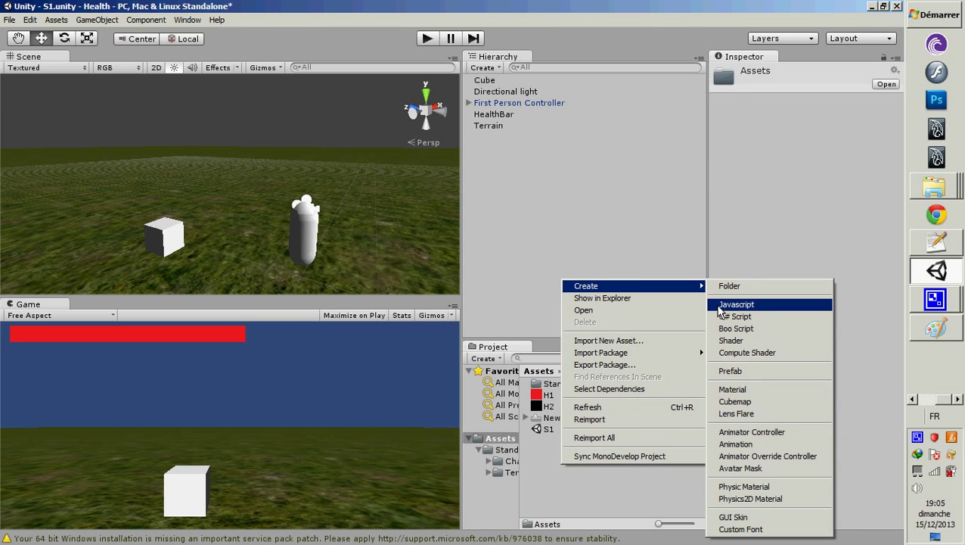
pyautogui.click(720, 304)
pyautogui.write('health')
pyautogui.press('Return')
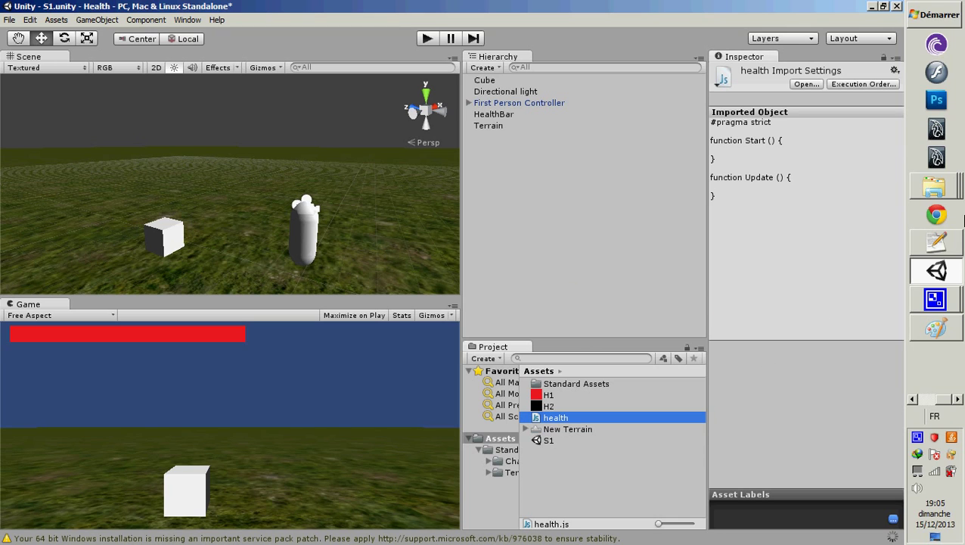
# Open health.js from the project's Assets folder in Notepad++.
pyautogui.moveTo(934, 187)
pyautogui.click(828, 169)
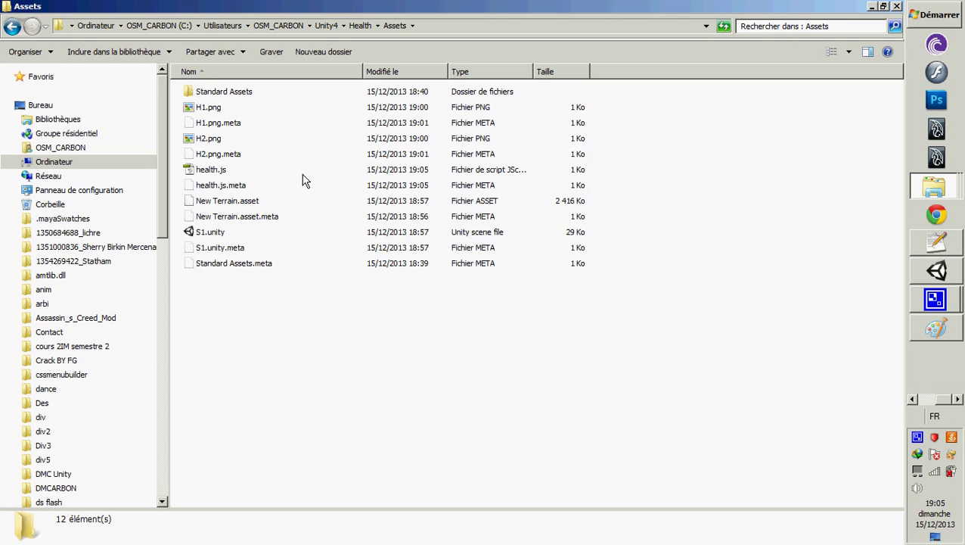
pyautogui.click(955, 261)
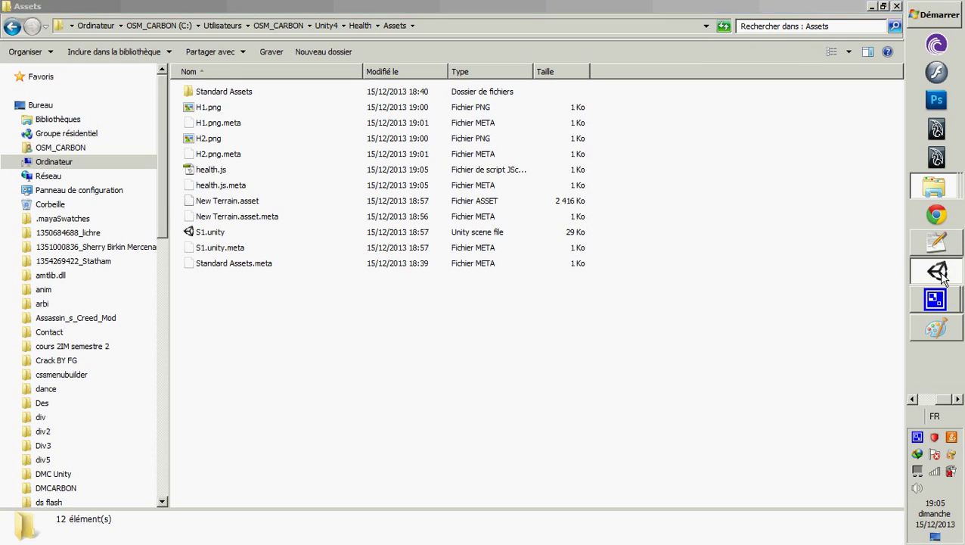
pyautogui.moveTo(934, 187)
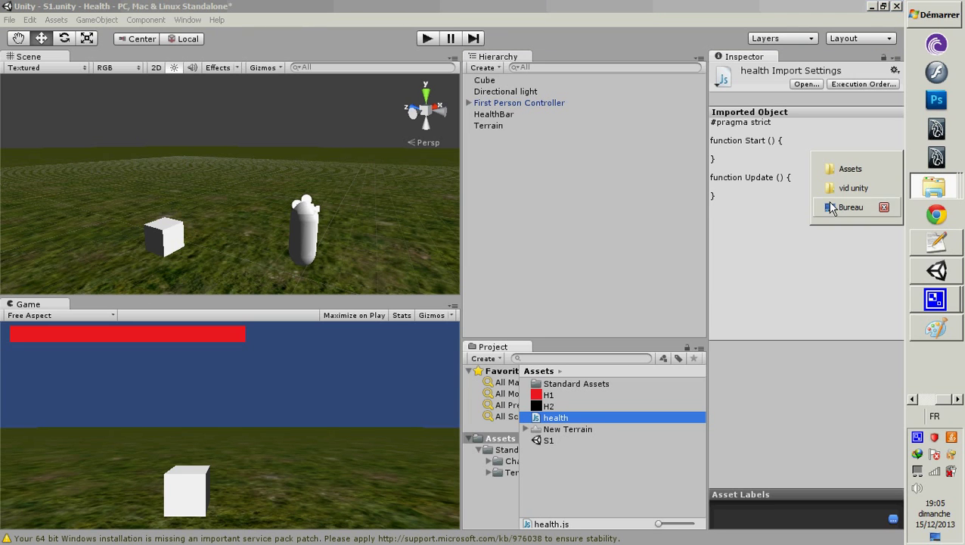
pyautogui.click(848, 170)
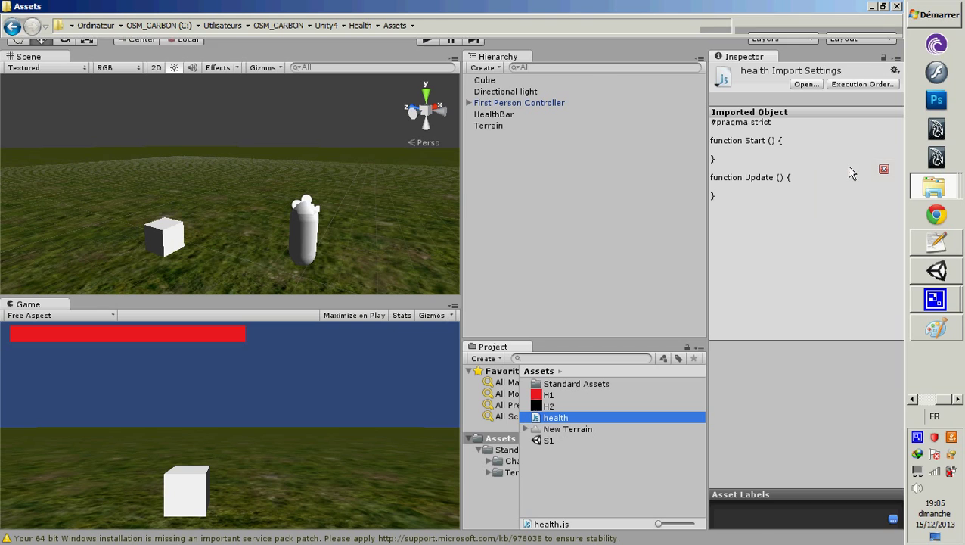
pyautogui.click(219, 173)
pyautogui.moveTo(219, 175); pyautogui.dragTo(233, 223)
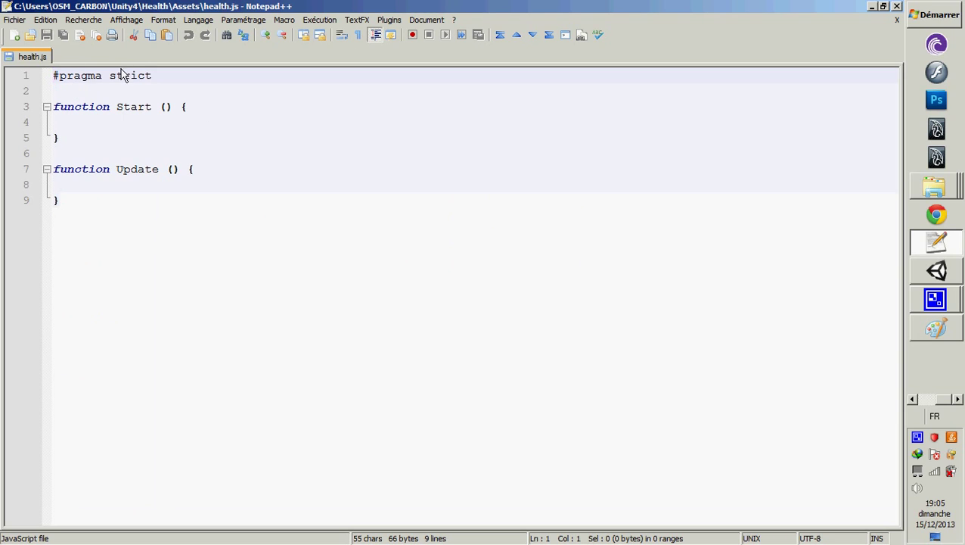
# Declare var maxhealth = 100; on line 2 below #pragma strict.
pyautogui.click(100, 84)
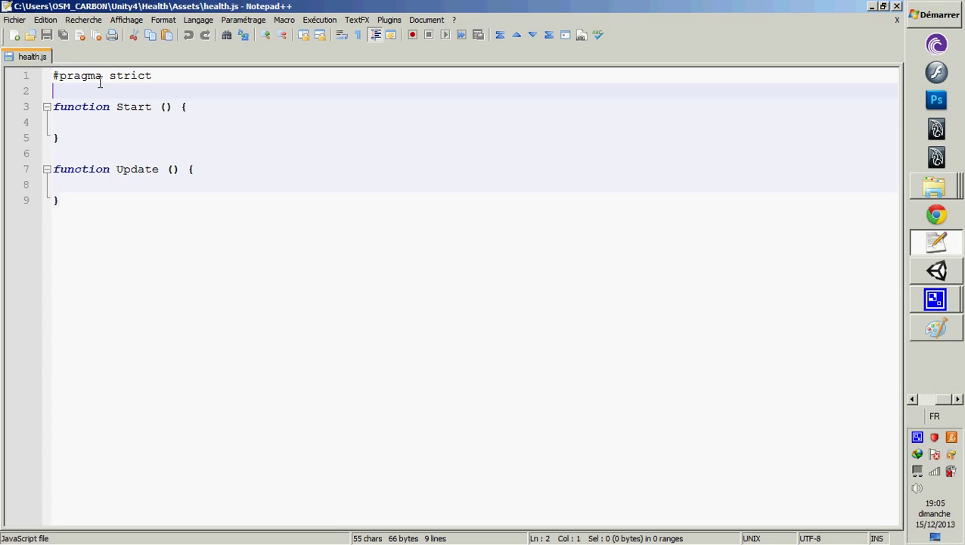
pyautogui.press('Return')
pyautogui.press('Return')
pyautogui.click(68, 94)
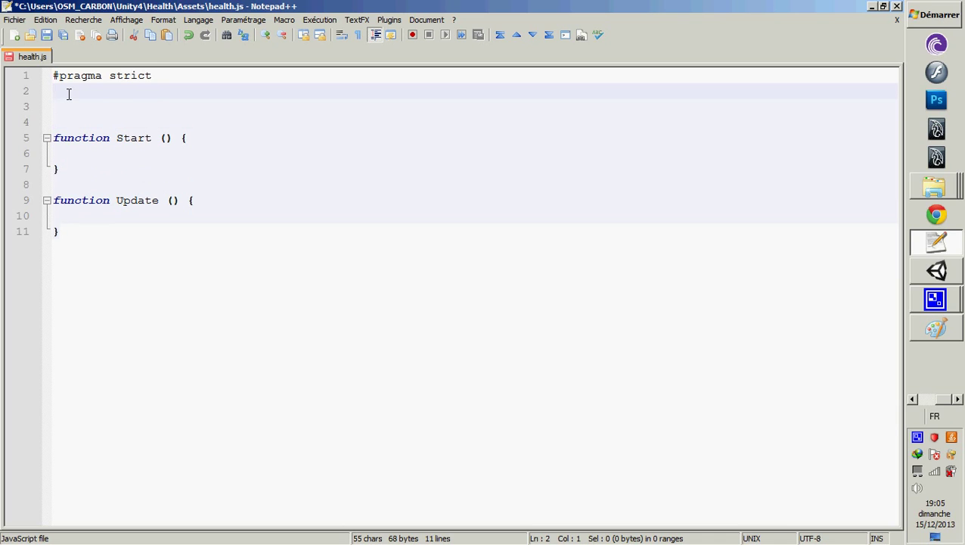
pyautogui.write('var maxhealth')
pyautogui.write(' :')
pyautogui.press('BackSpace')
pyautogui.press('BackSpace')
pyautogui.write('= ')
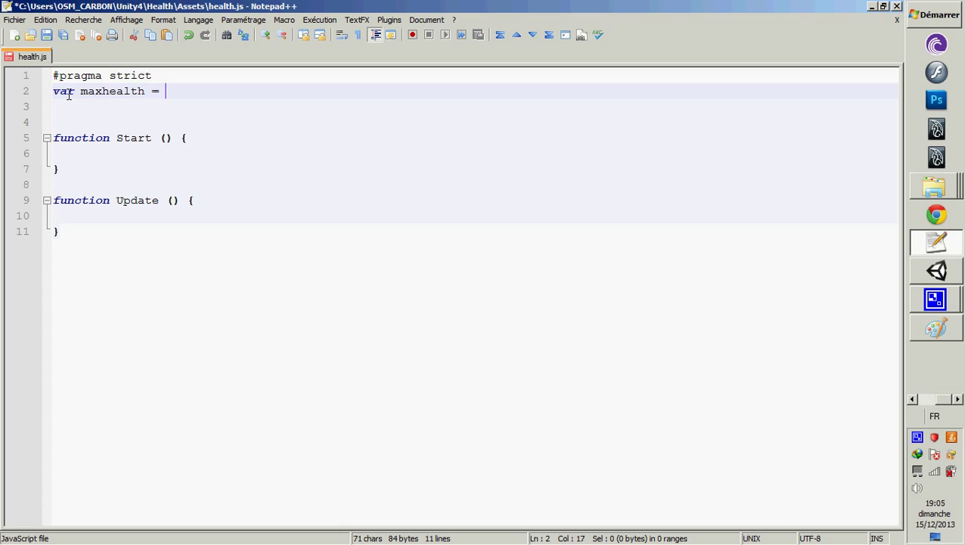
pyautogui.write('100;')
# Declare var curhealth : int on the next line.
pyautogui.press('Return')
pyautogui.write('var ')
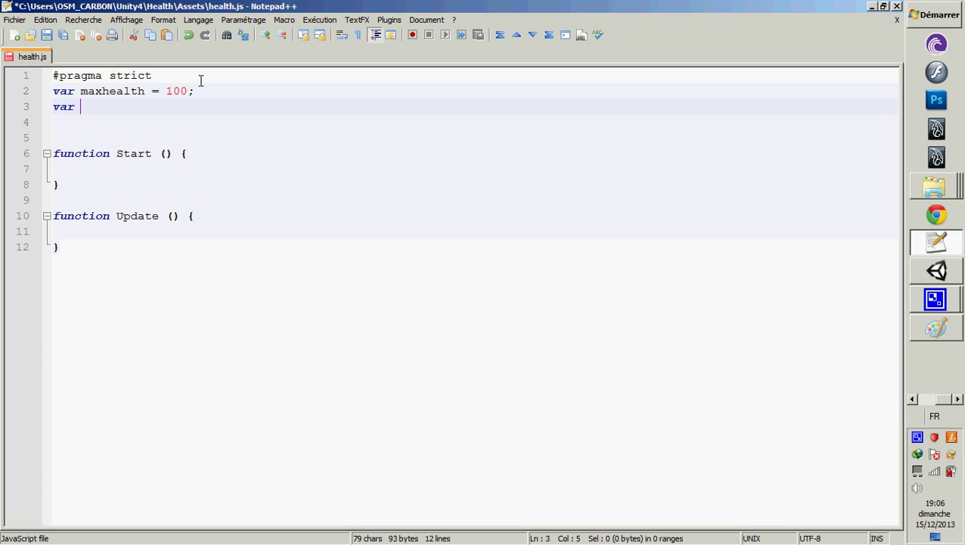
pyautogui.write('cuz')
pyautogui.press('BackSpace')
pyautogui.write('rhealth')
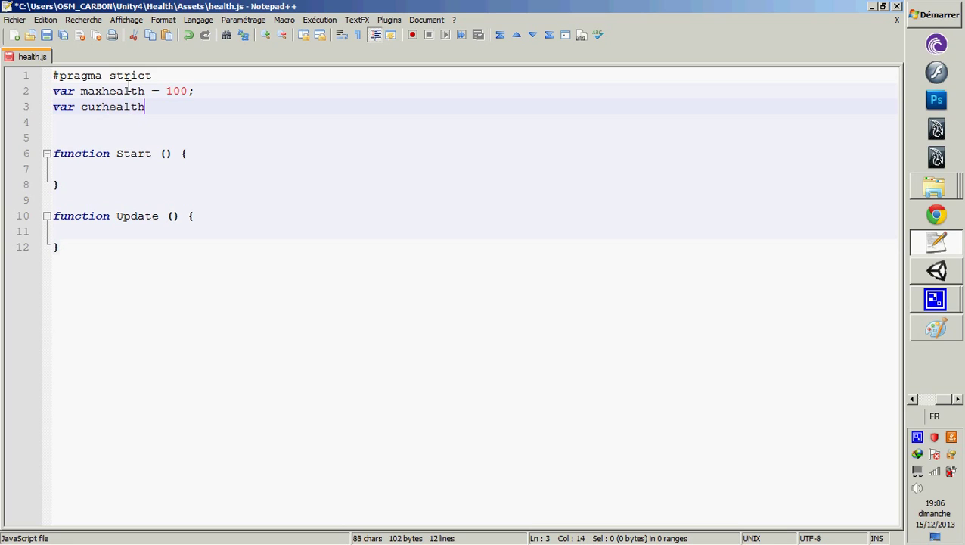
pyautogui.write(' : int;')
# Declare var healthbar : GUITexture; on line 4, below curhealth.
pyautogui.click(119, 123)
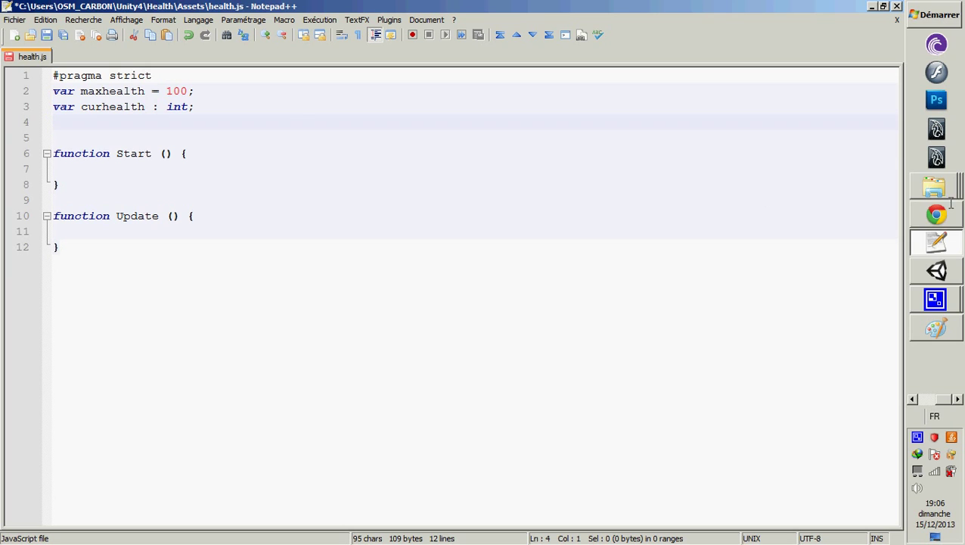
pyautogui.click(924, 279)
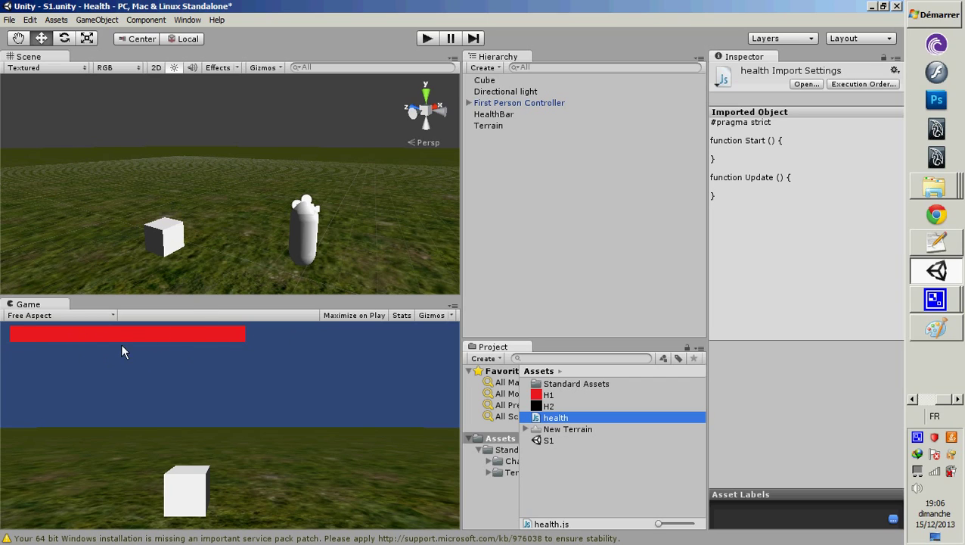
pyautogui.click(937, 246)
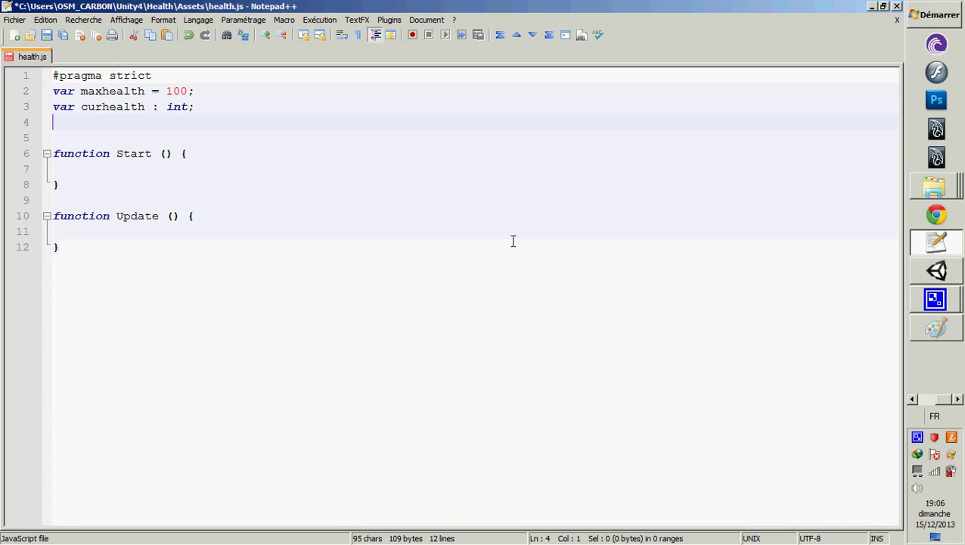
pyautogui.write('var healthbar')
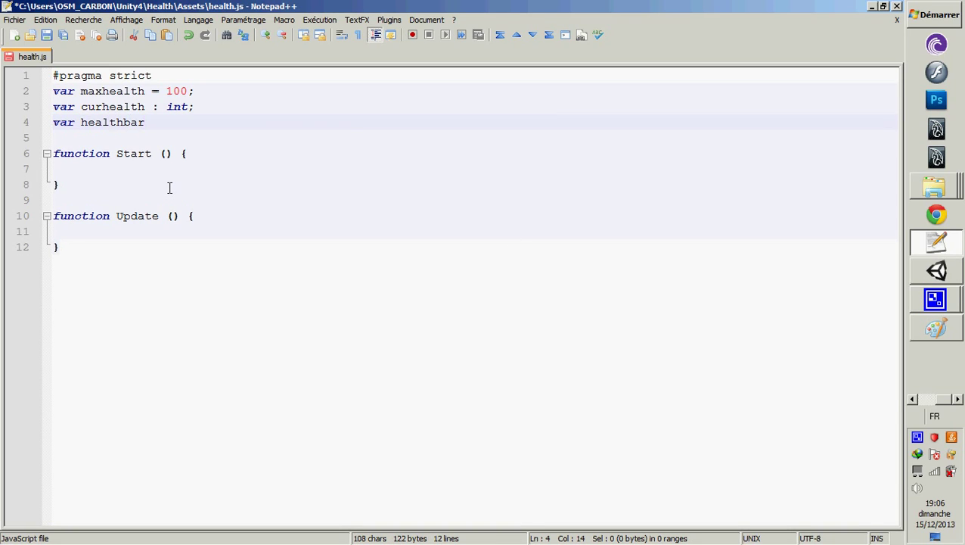
pyautogui.write(' : ')
pyautogui.write('GUITexture')
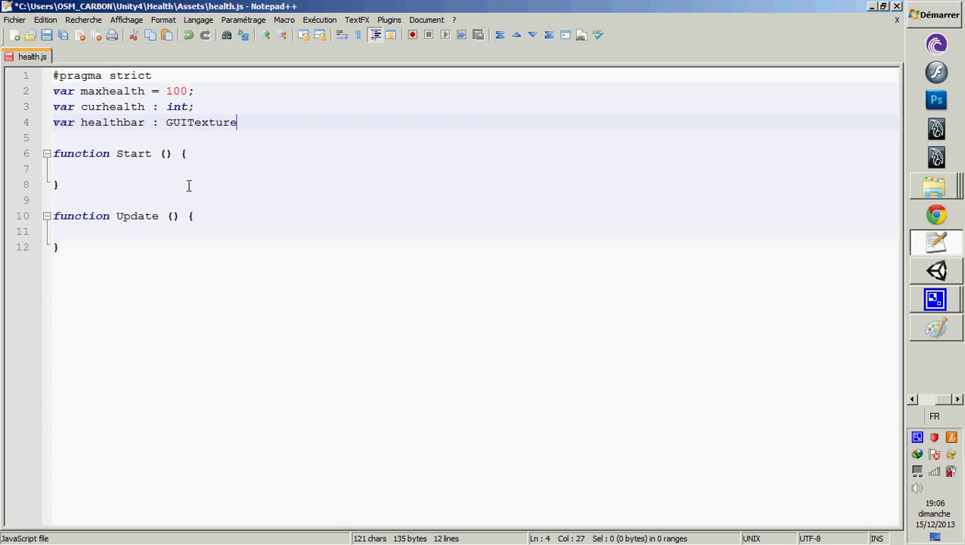
pyautogui.write(';')
pyautogui.click(935, 299)
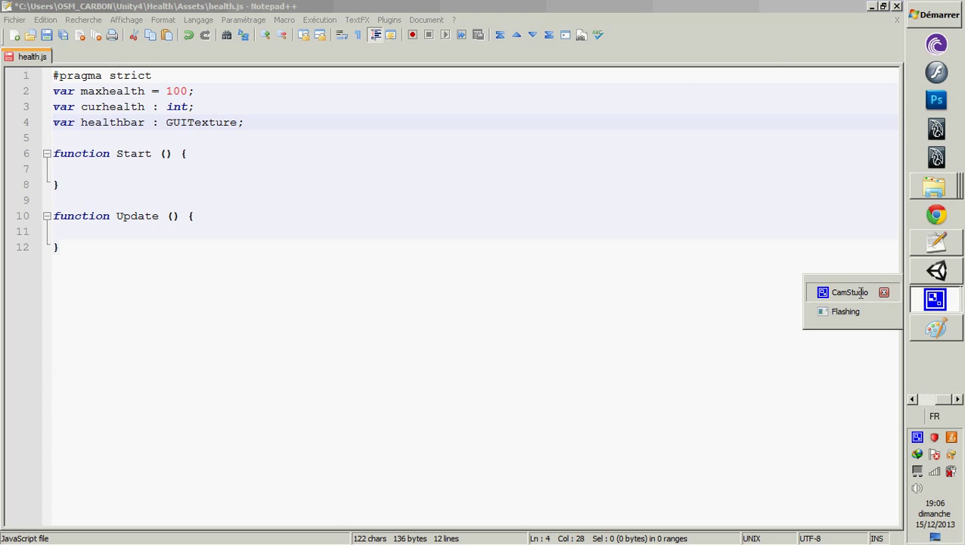
pyautogui.click(860, 293)
pyautogui.click(320, 152)
pyautogui.click(154, 217)
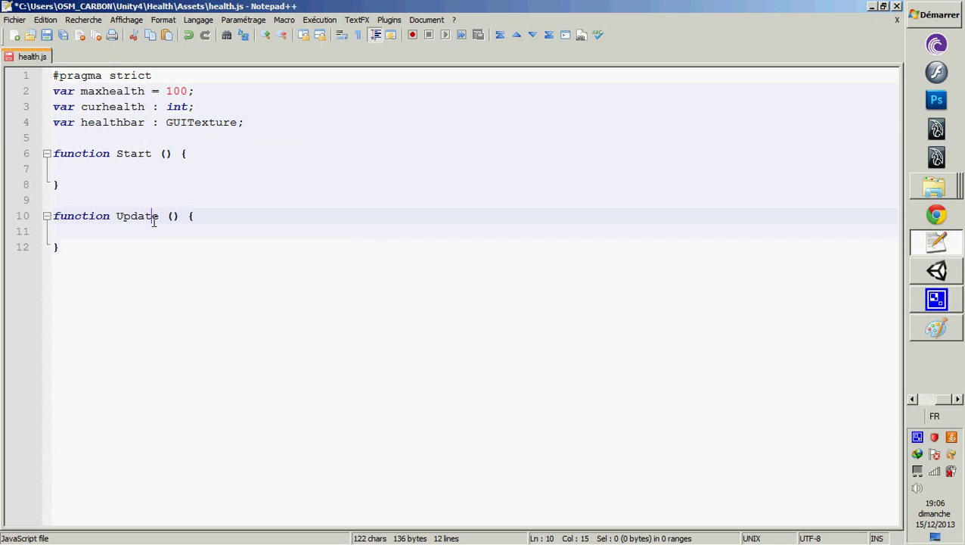
pyautogui.click(78, 250)
# Replace Update with OnTriggerStay(monObjet : Collider) and begin an if inside it.
pyautogui.moveTo(50, 231)
pyautogui.mouseDown()
pyautogui.moveTo(128, 219)
pyautogui.moveTo(116, 217)
pyautogui.mouseUp()
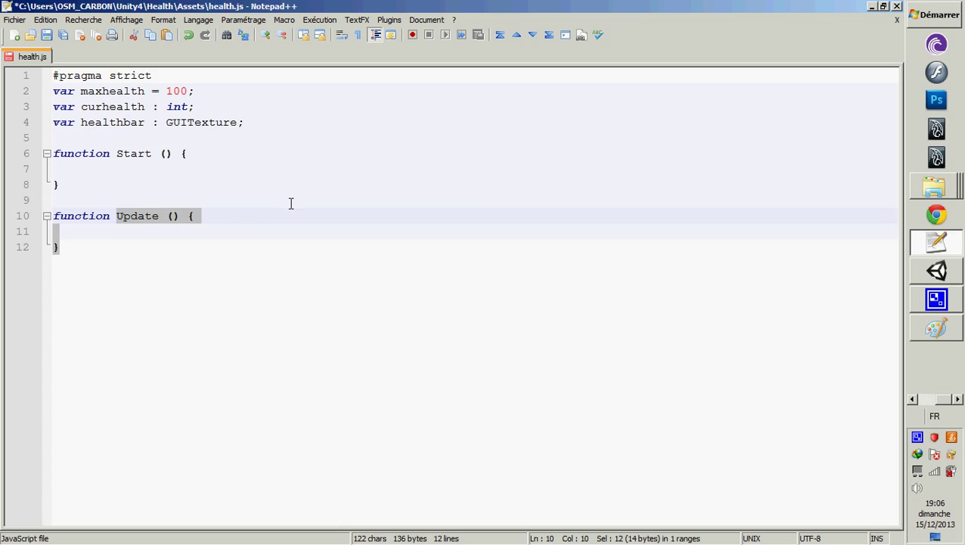
pyautogui.write('OnTriggerStay')
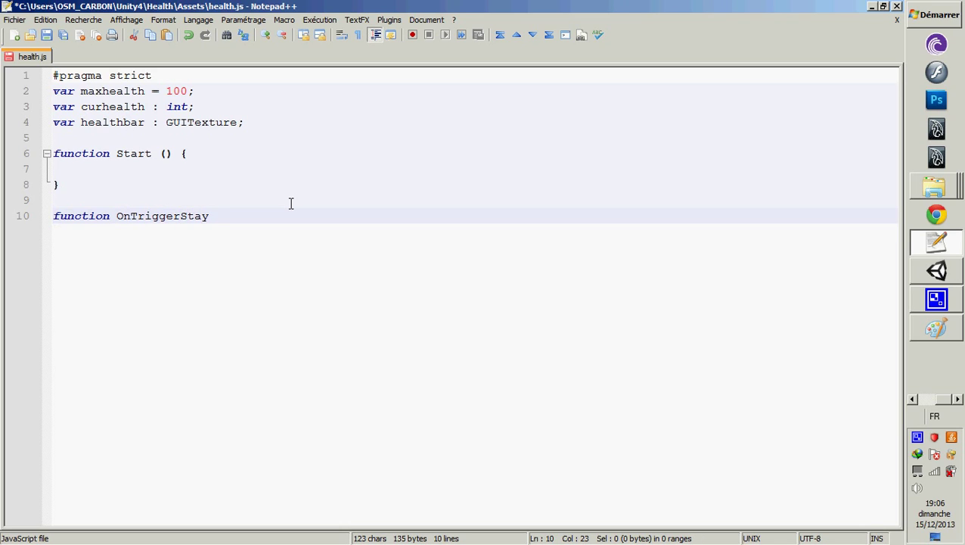
pyautogui.write('(){')
pyautogui.press('Return')
pyautogui.press('Return')
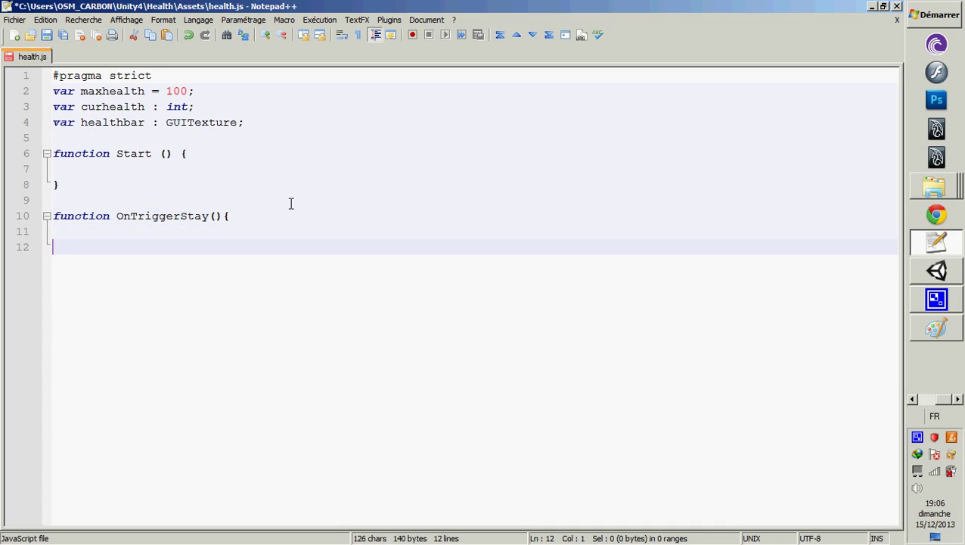
pyautogui.write('}')
pyautogui.click(188, 231)
pyautogui.press('Tab')
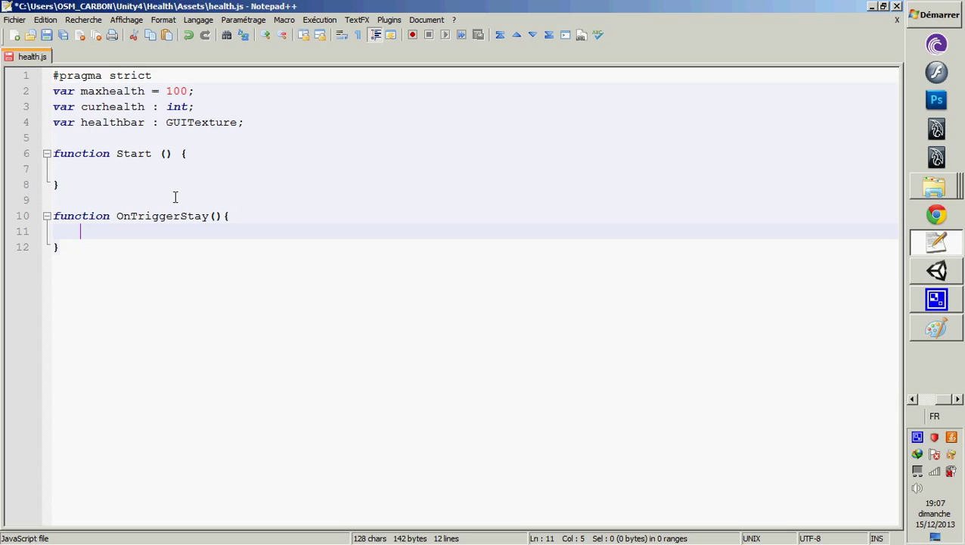
pyautogui.write('if')
pyautogui.click(214, 215)
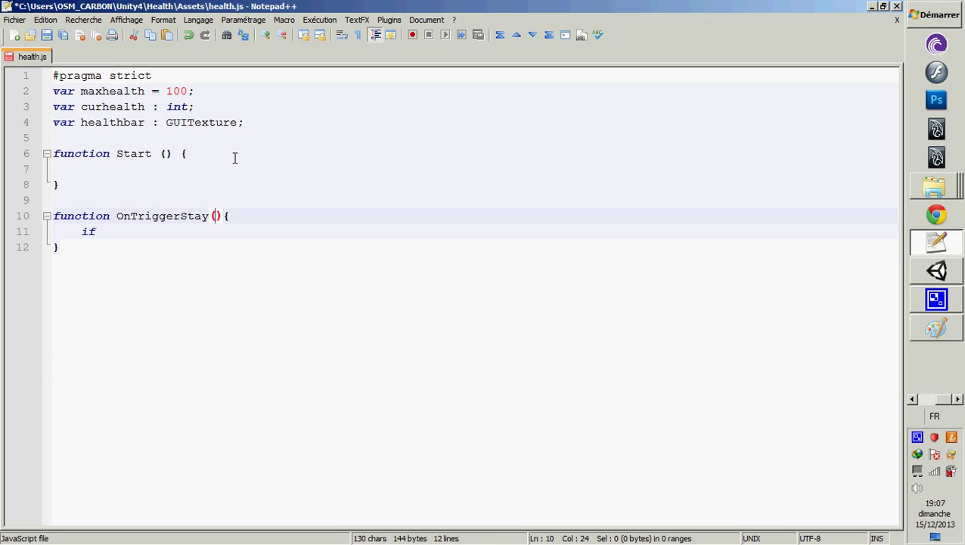
pyautogui.write('monObjet : Collider')
# Complete the if block with the condition monObjet.gameObject.tag=="fire".
pyautogui.click(173, 231)
pyautogui.write('(){')
pyautogui.press('Return')
pyautogui.press('Return')
pyautogui.write('}')
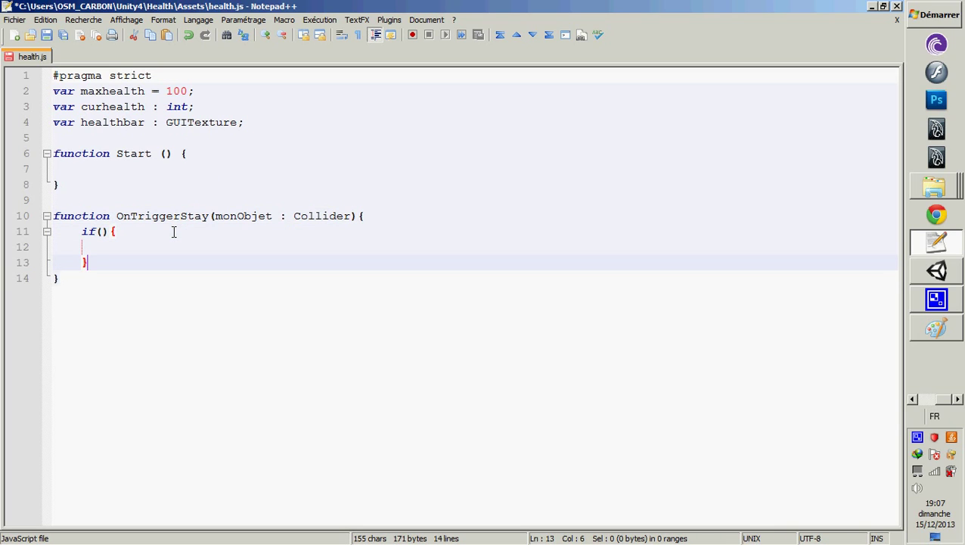
pyautogui.doubleClick(227, 214)
pyautogui.hotkey('ctrl', 'c')
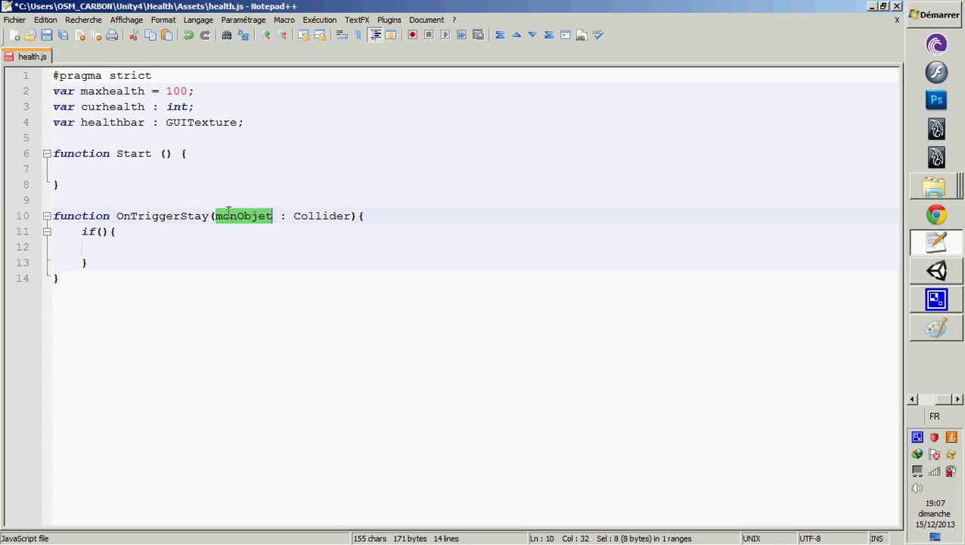
pyautogui.click(99, 234)
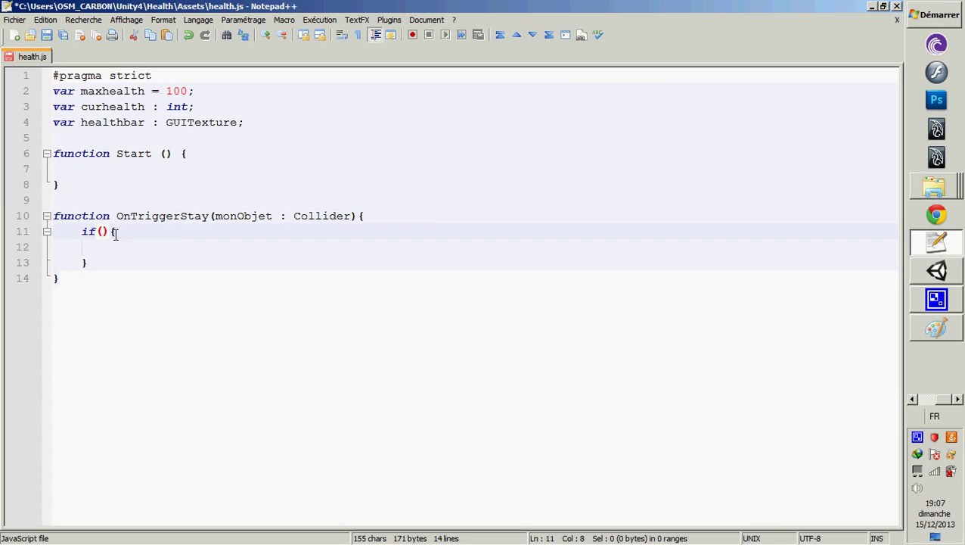
pyautogui.hotkey('ctrl', 'v')
pyautogui.write('.gameObject.tag=="fire')
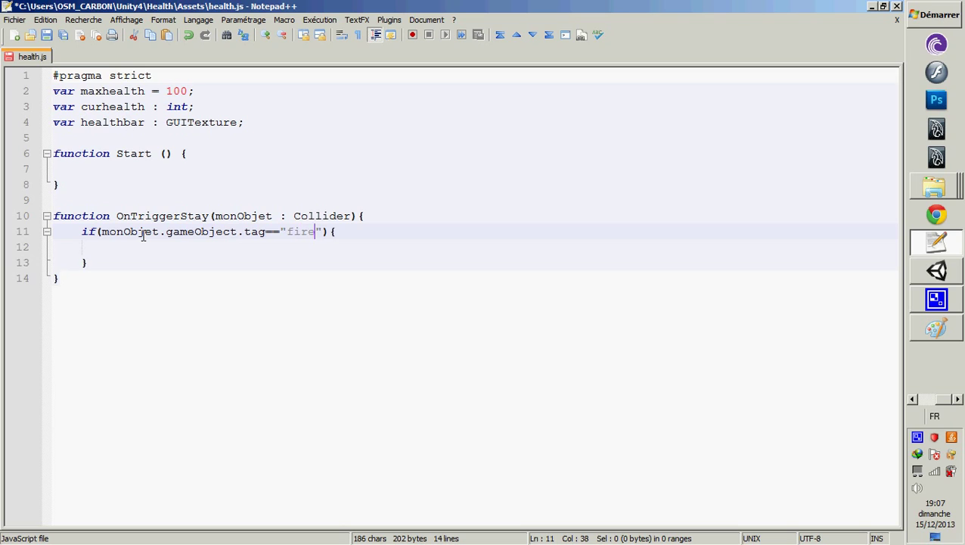
pyautogui.click(254, 272)
# Add curhealth-=1; inside the fire if block and save the script.
pyautogui.click(266, 247)
pyautogui.press('Tab')
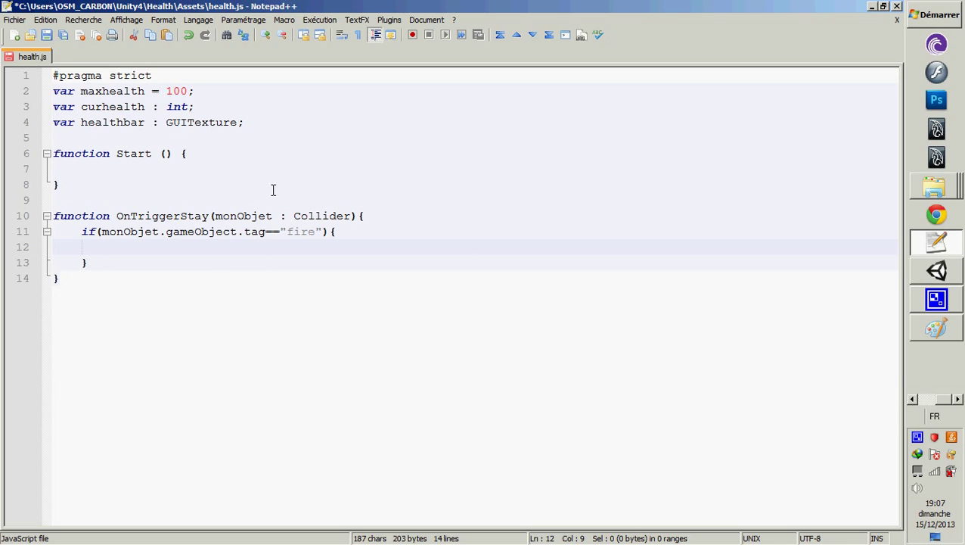
pyautogui.click(118, 106)
pyautogui.doubleClick(118, 107)
pyautogui.hotkey('ctrl', 'c')
pyautogui.click(131, 235)
pyautogui.click(132, 245)
pyautogui.hotkey('ctrl', 'v')
pyautogui.write('-=')
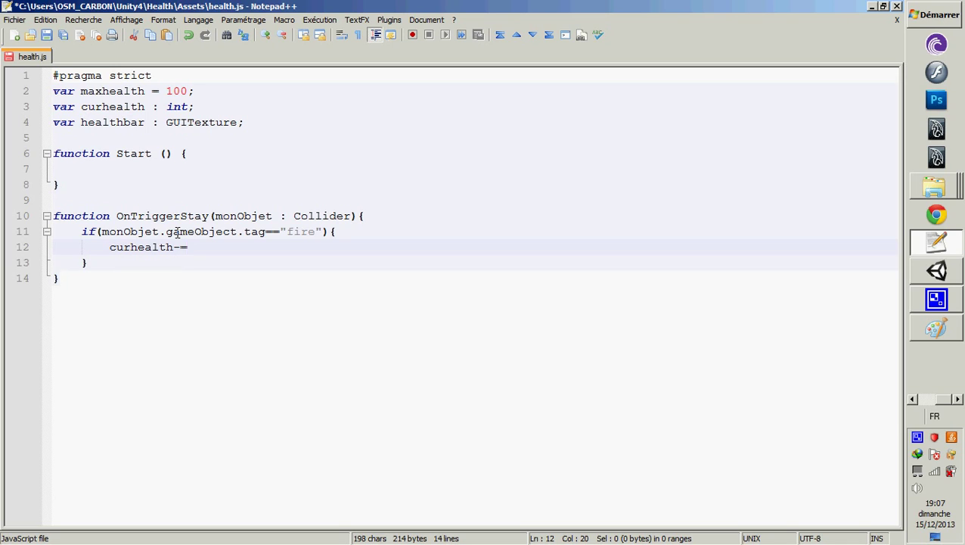
pyautogui.write('1')
pyautogui.write('0;')
pyautogui.moveTo(192, 247); pyautogui.dragTo(195, 247)
pyautogui.press('BackSpace')
pyautogui.hotkey('ctrl', 's')
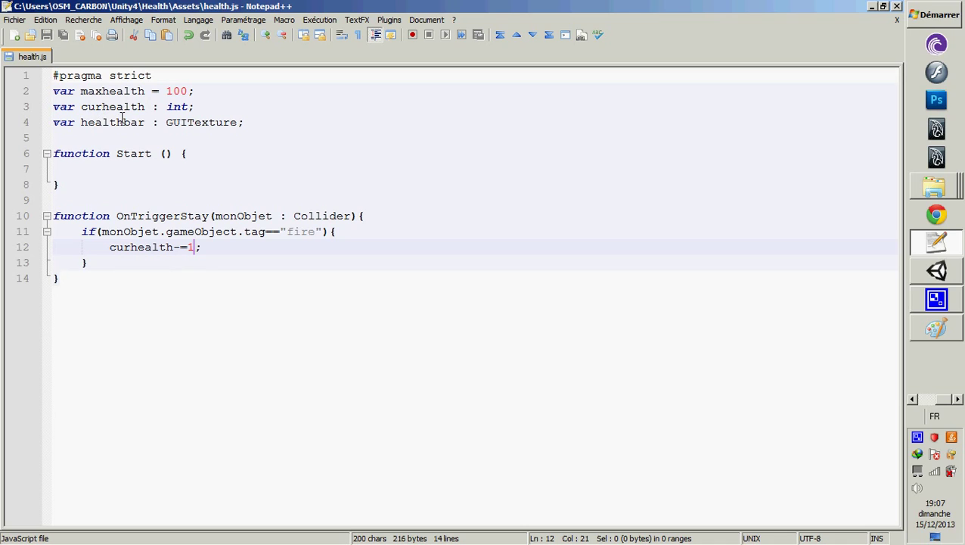
# Set curhealth = maxhealth; inside Start(), save, and return to Unity.
pyautogui.doubleClick(130, 106)
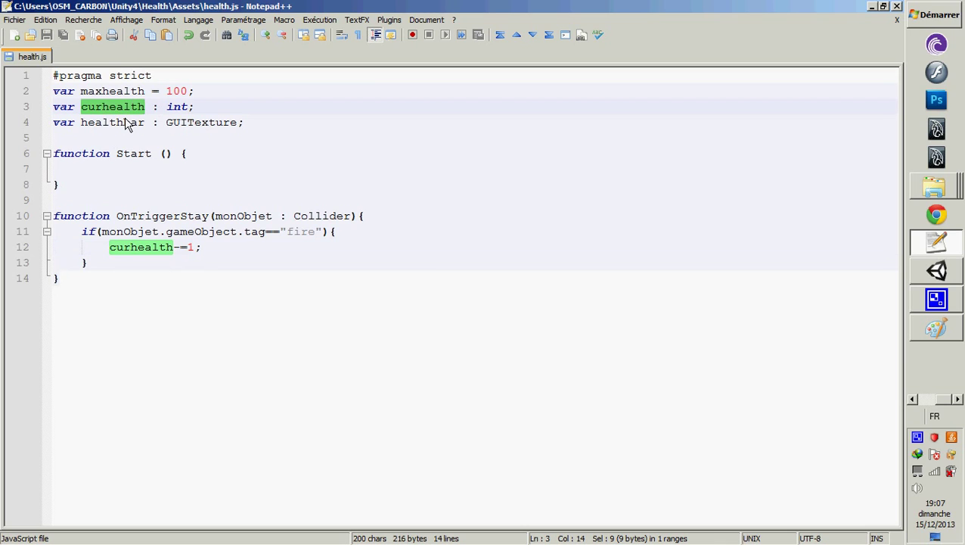
pyautogui.click(117, 169)
pyautogui.press('Tab')
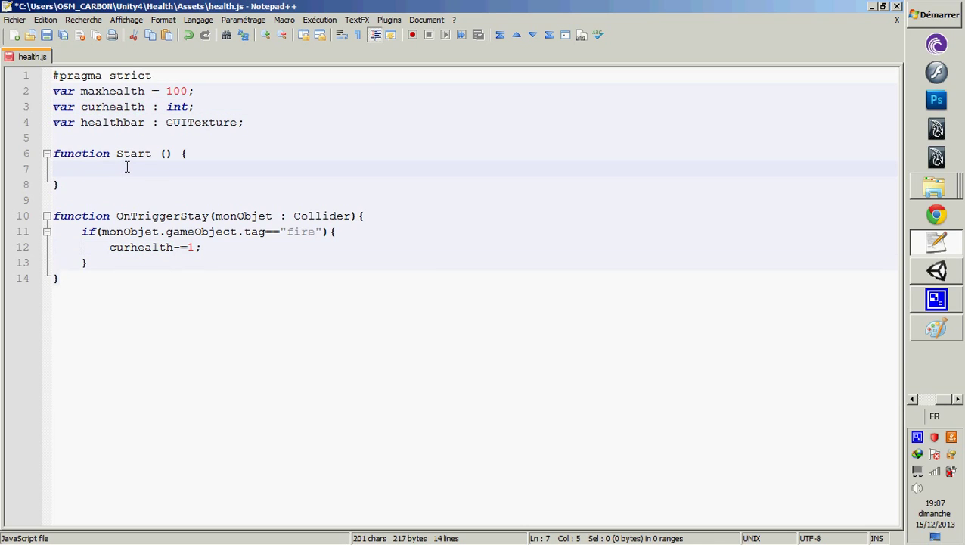
pyautogui.hotkey('ctrl', 'v')
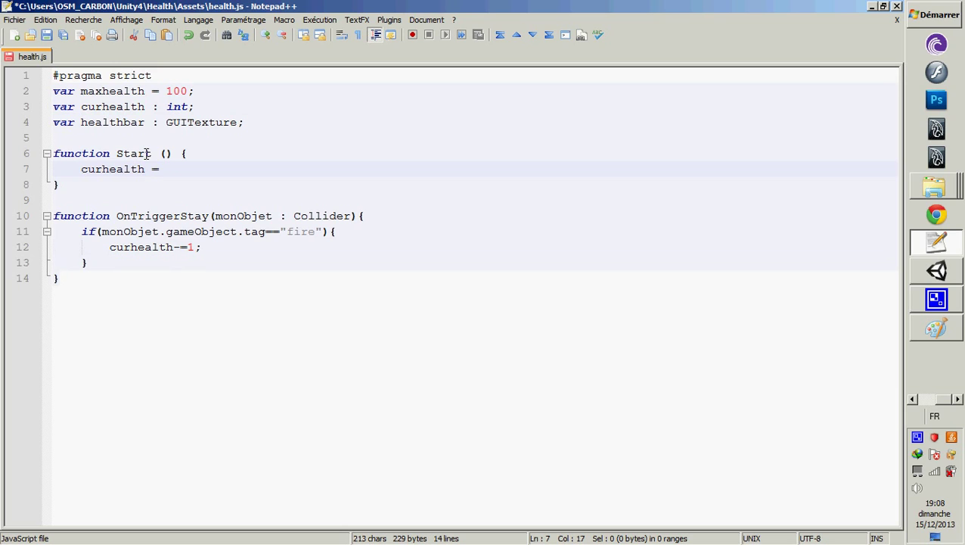
pyautogui.doubleClick(119, 91)
pyautogui.hotkey('ctrl', 'c')
pyautogui.click(177, 168)
pyautogui.hotkey('ctrl', 'v')
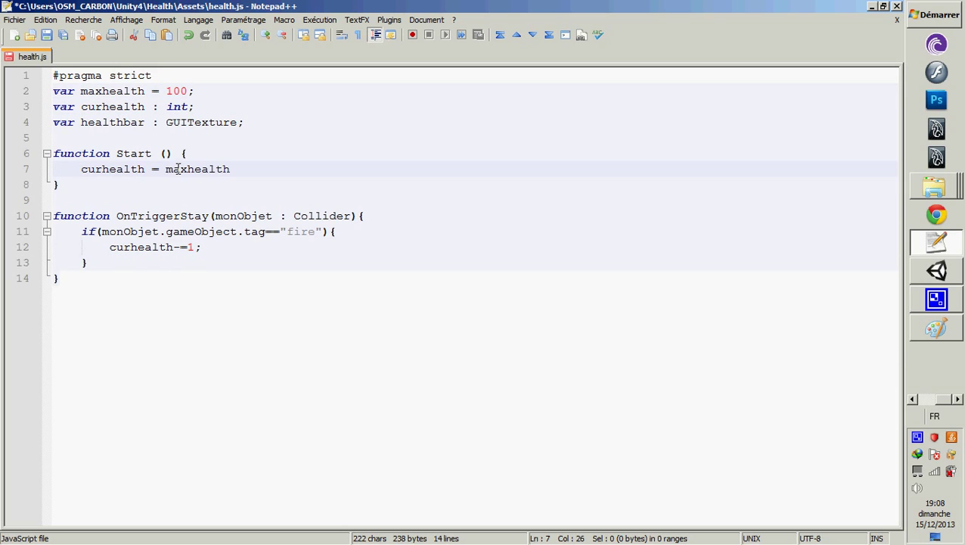
pyautogui.hotkey('ctrl', 's')
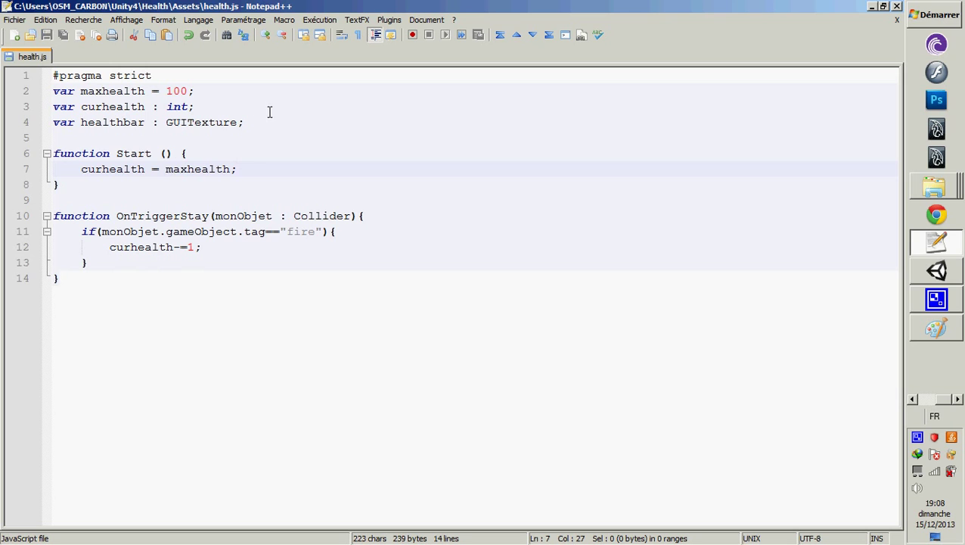
pyautogui.click(924, 271)
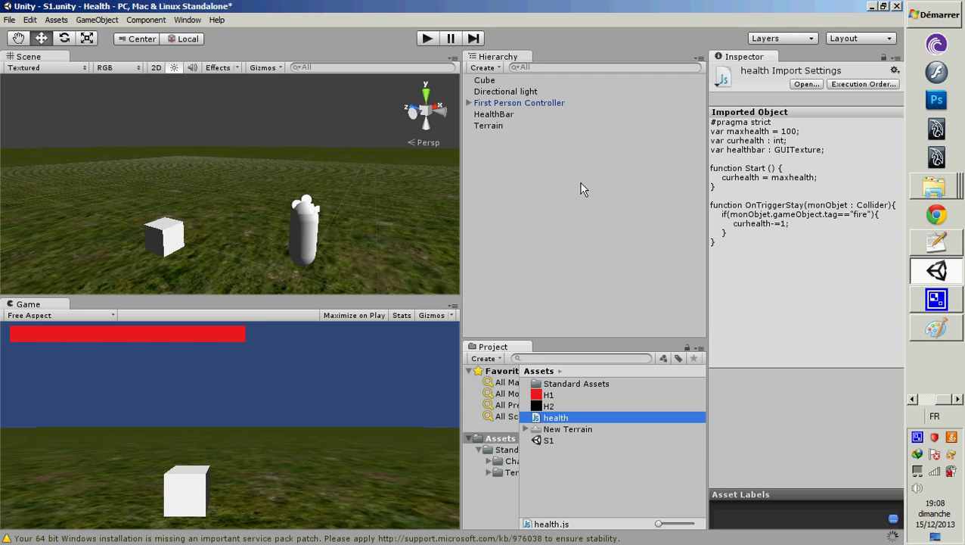
# Attach health.js to the First Person Controller and run the game, showing Curhealth 100.
pyautogui.click(496, 106)
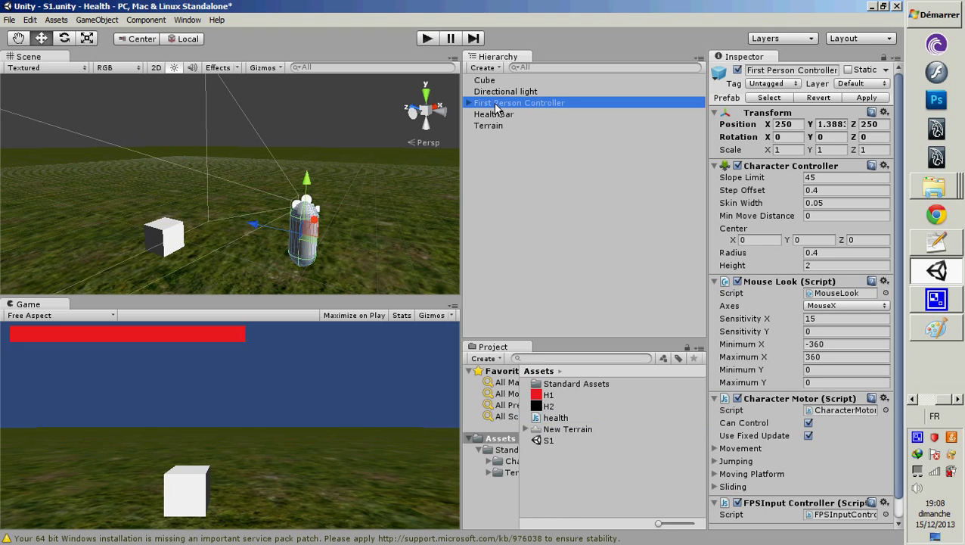
pyautogui.scroll(-1, 770, 212)
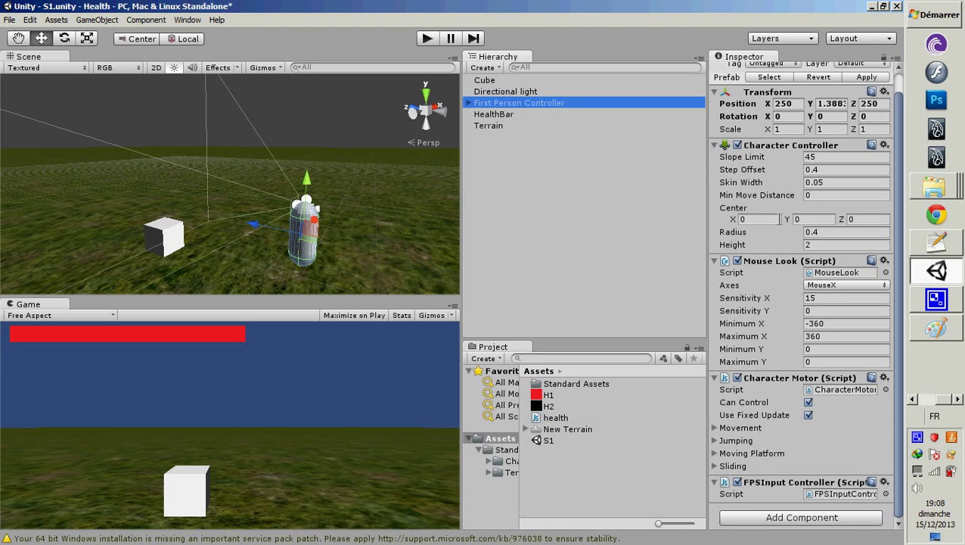
pyautogui.moveTo(564, 418); pyautogui.dragTo(540, 104)
pyautogui.scroll(-3, 774, 198)
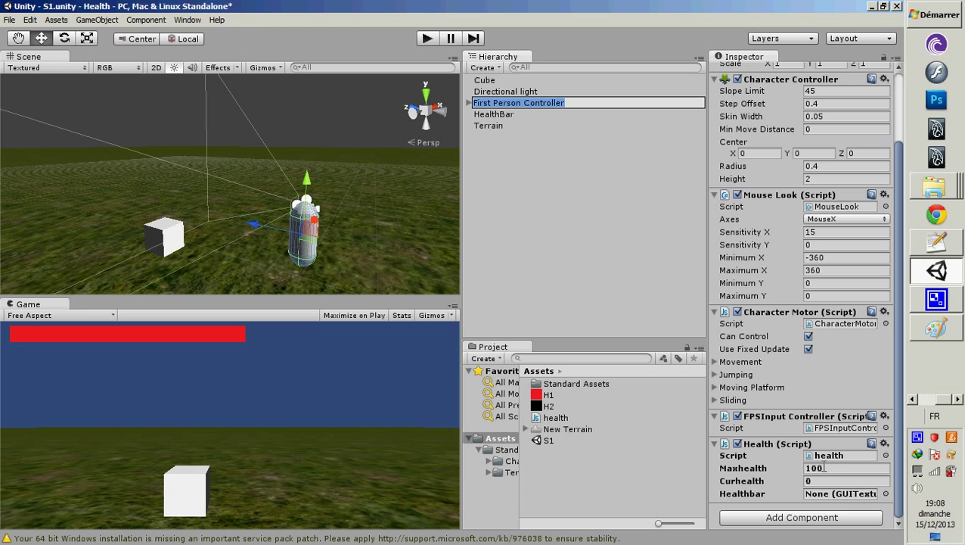
pyautogui.click(611, 289)
pyautogui.click(546, 104)
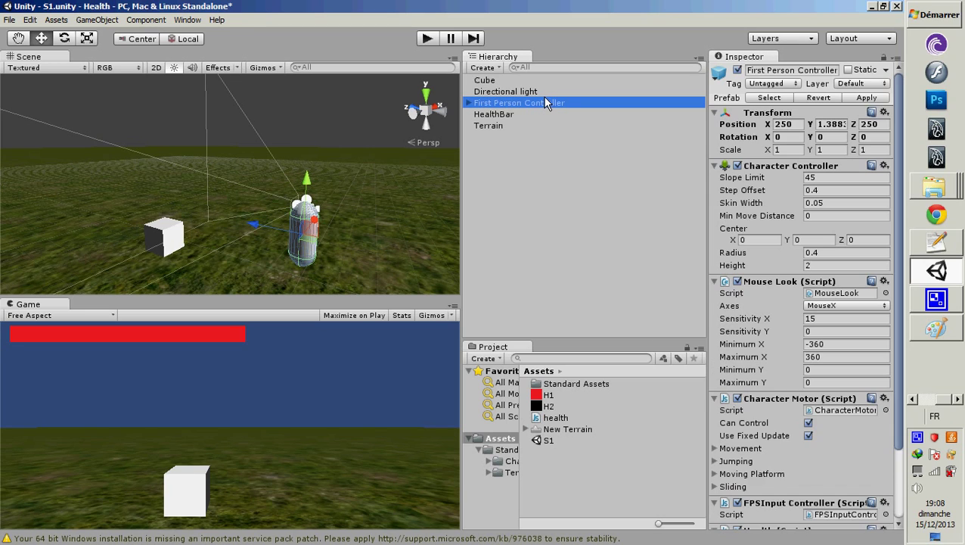
pyautogui.scroll(-3, 792, 438)
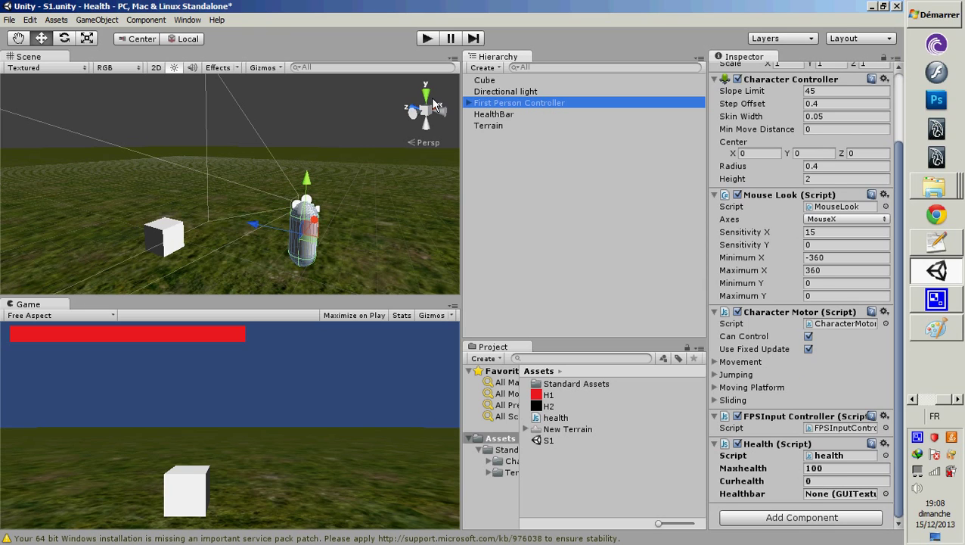
pyautogui.click(427, 40)
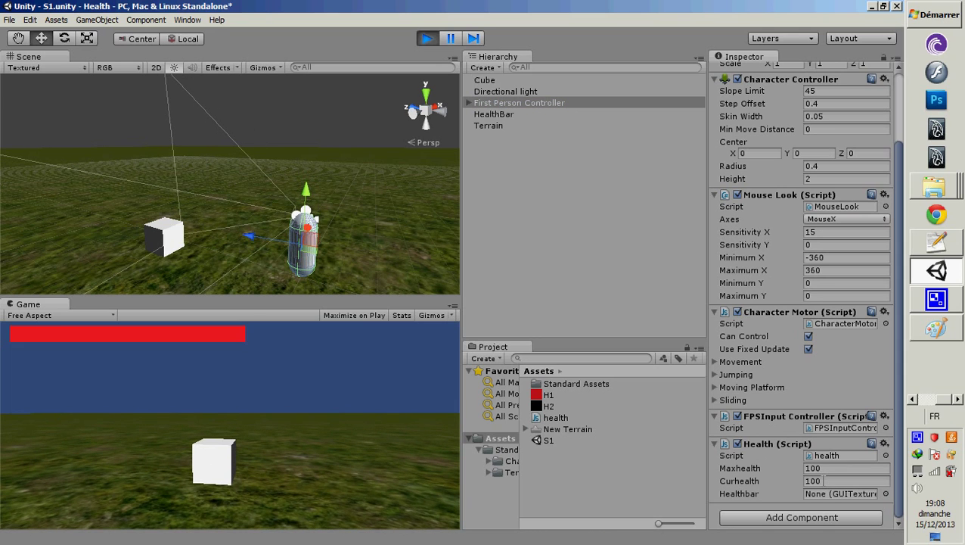
# Walk the player in and out of the fire cube, draining Curhealth.
pyautogui.press('w')
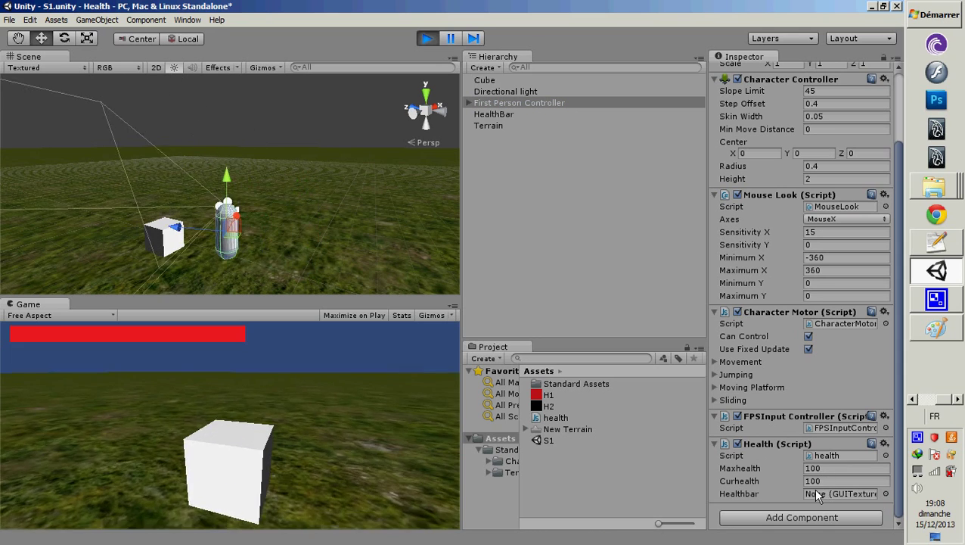
pyautogui.press('s')
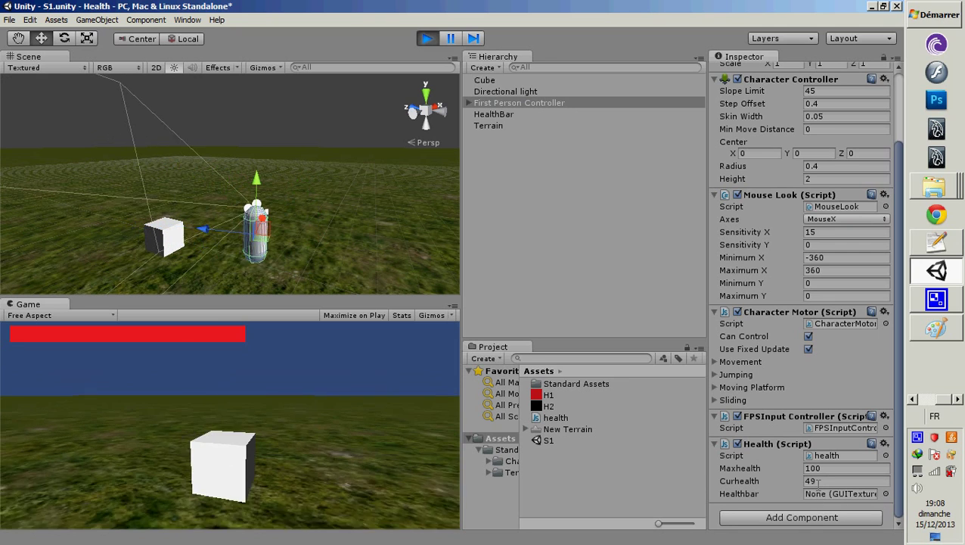
pyautogui.press('w')
pyautogui.press('s')
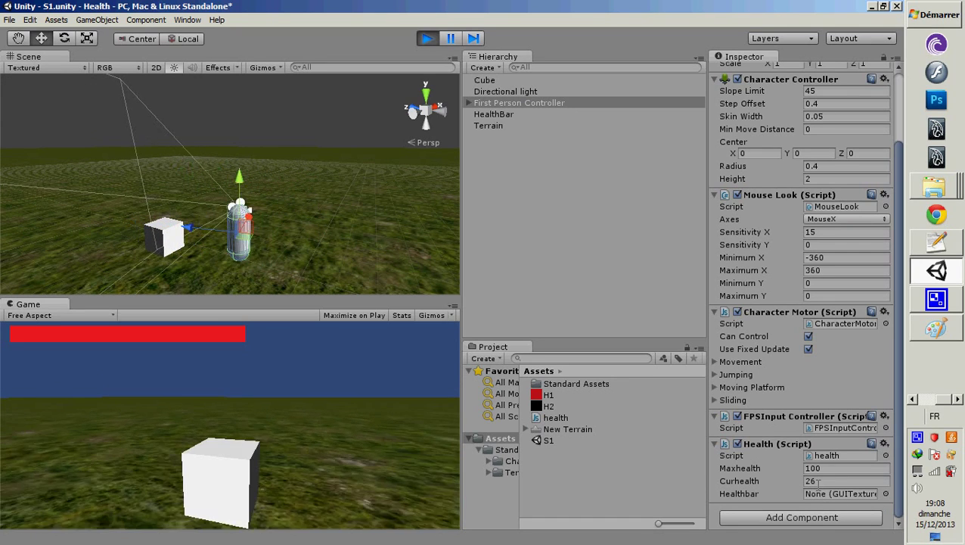
pyautogui.press('w')
pyautogui.press('w')
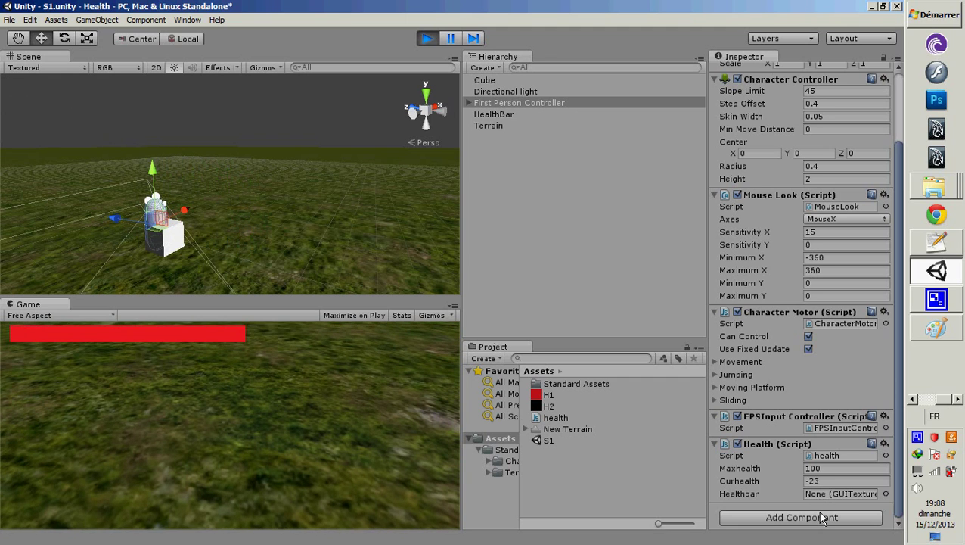
pyautogui.press('s')
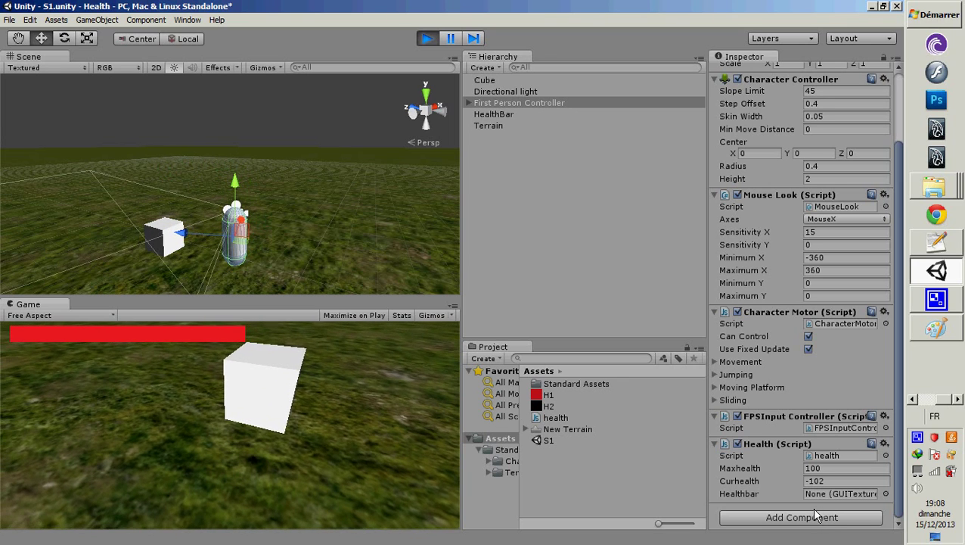
# Stop Play mode so Curhealth resets to 0.
pyautogui.moveTo(807, 512)
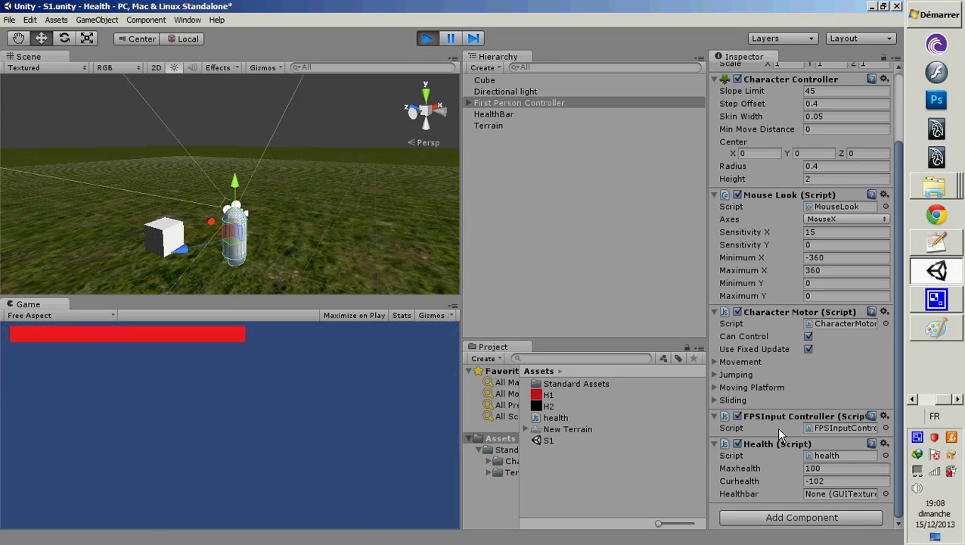
pyautogui.moveTo(786, 404)
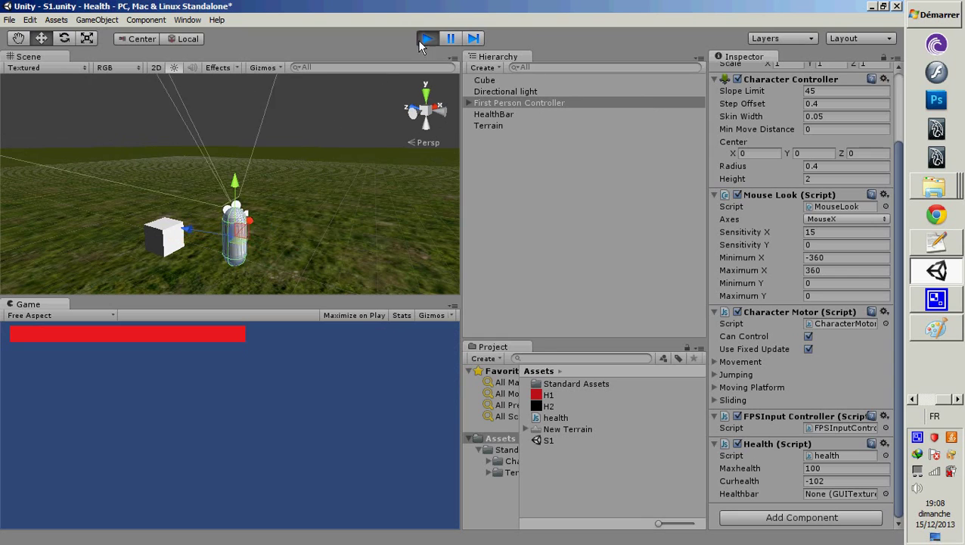
pyautogui.click(425, 39)
pyautogui.click(946, 308)
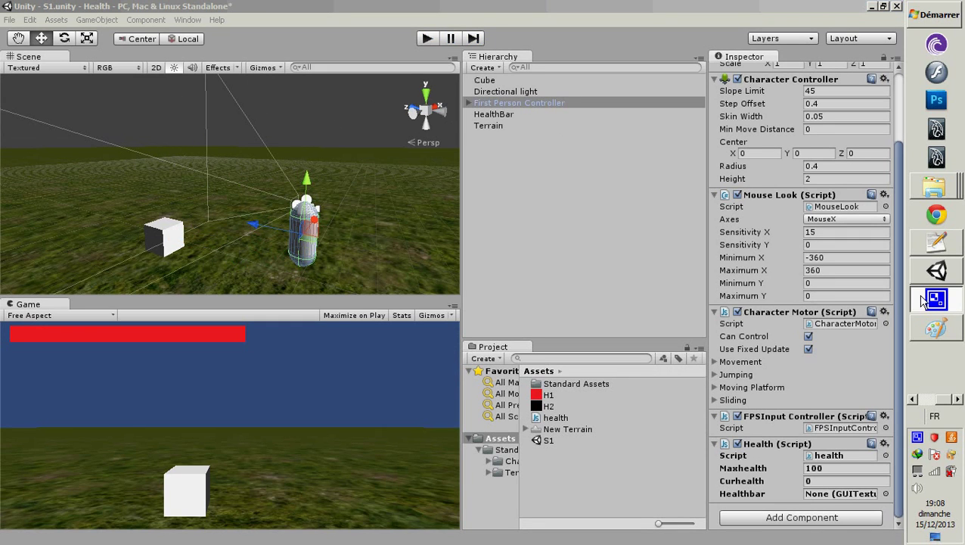